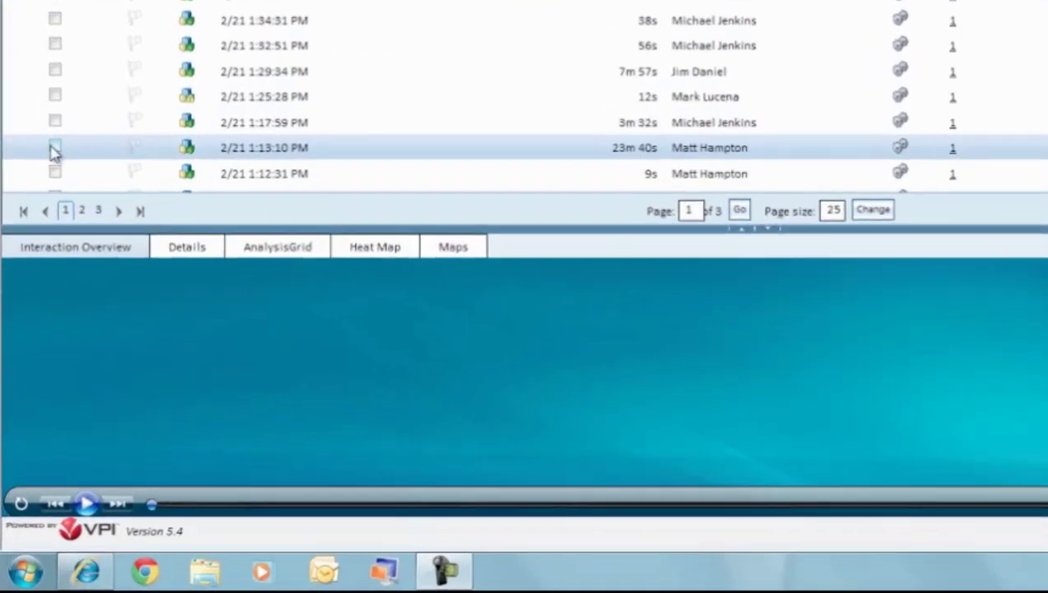
Step: Check the 1:13:10 PM interaction and start scheduling a calibration for it
left_click(50, 201)
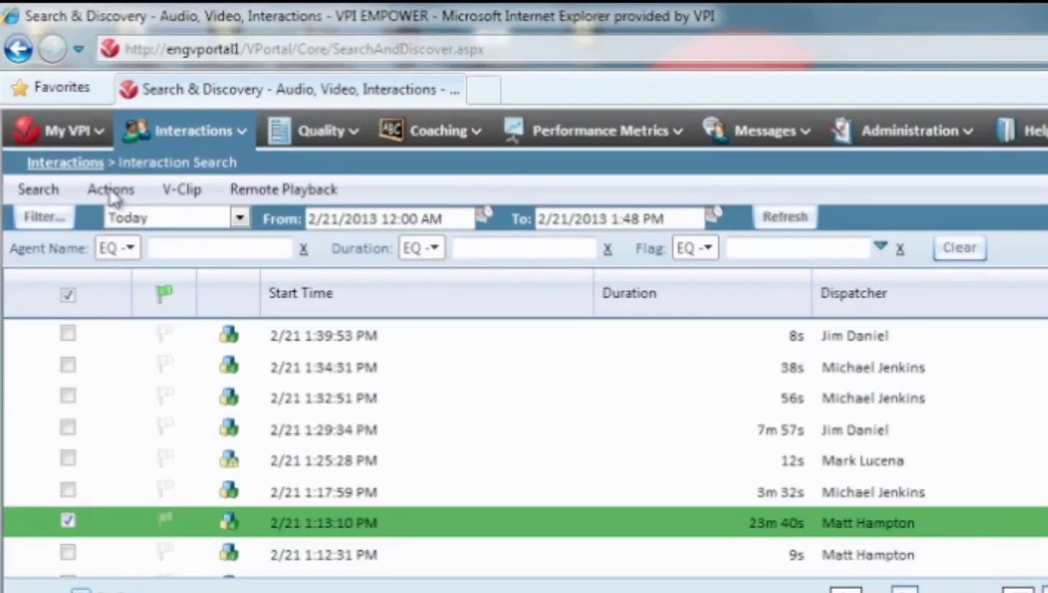
left_click(62, 105)
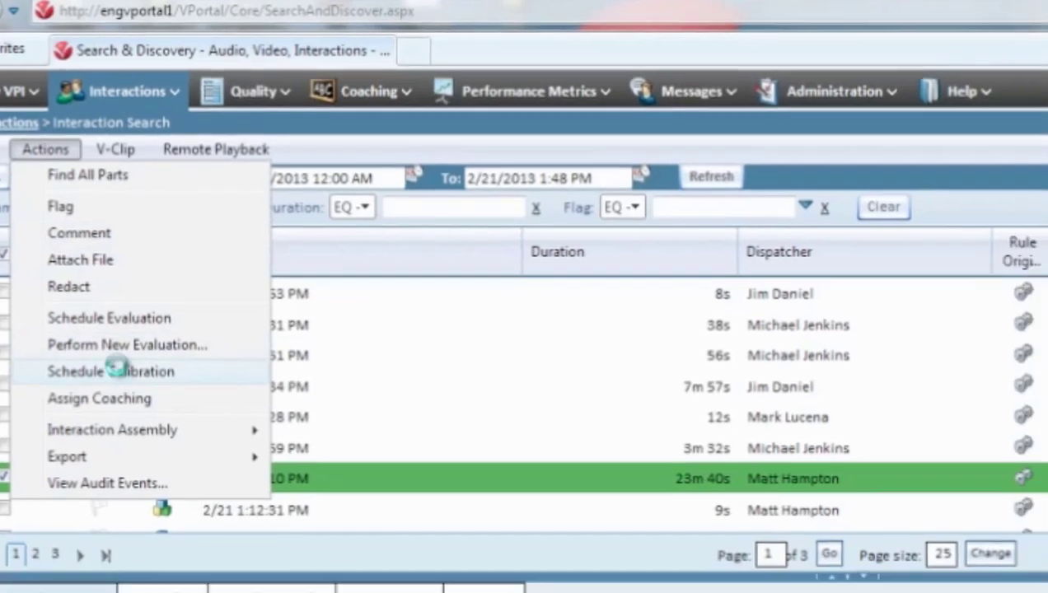
left_click(188, 414)
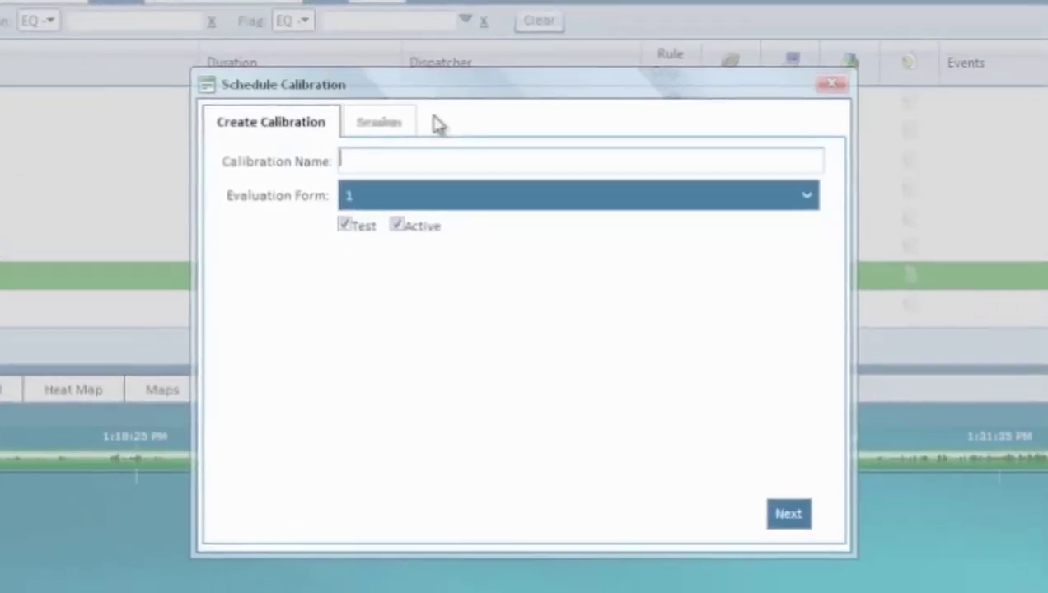
Step: Name the calibration 'Callibration 1234' and select the Customer Service QA 2013 evaluation form
type("Callibration 1234")
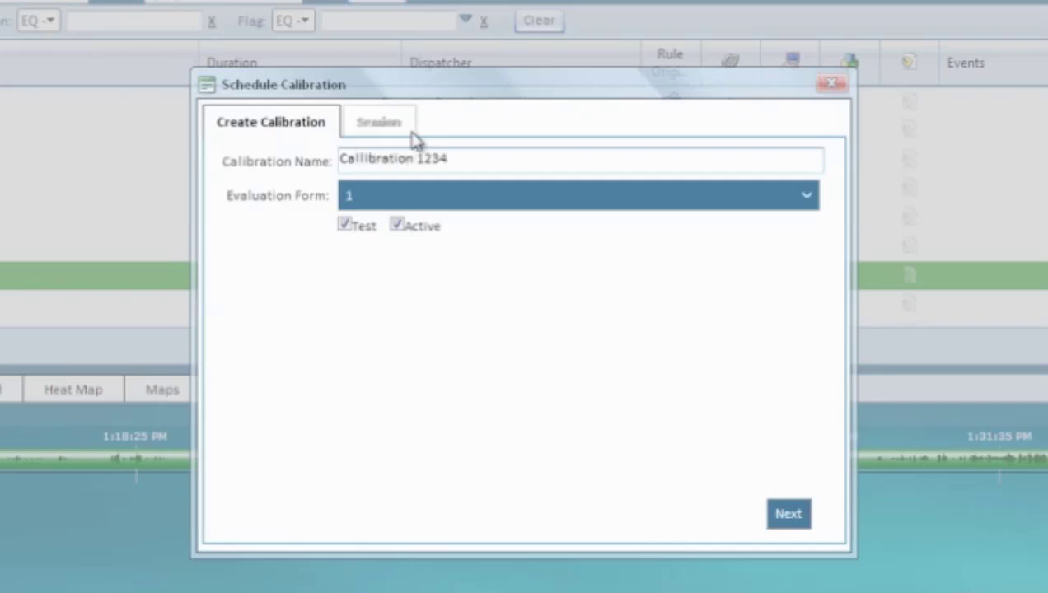
left_click(417, 204)
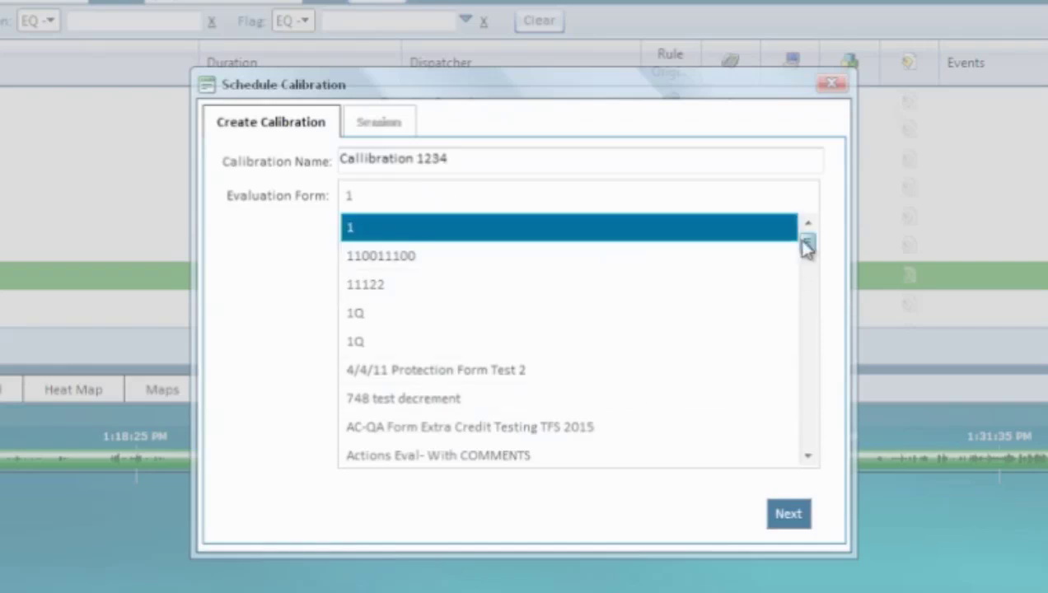
left_click_drag(807, 249, 804, 293)
left_click(455, 353)
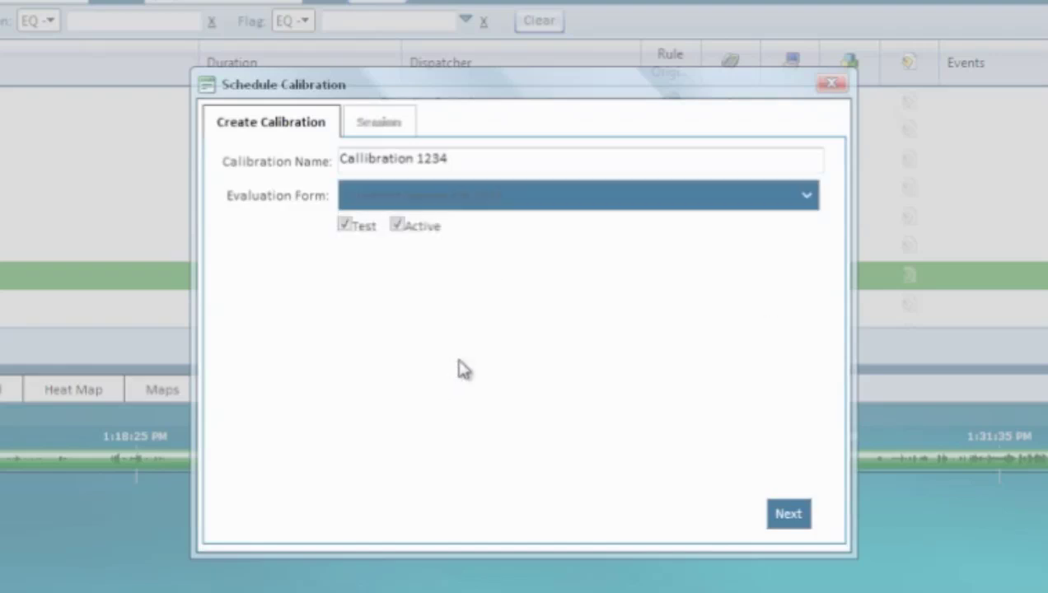
Step: Describe the session as 'First session for Feb 2013 Calibration' with due date 3/1/2013
left_click(787, 514)
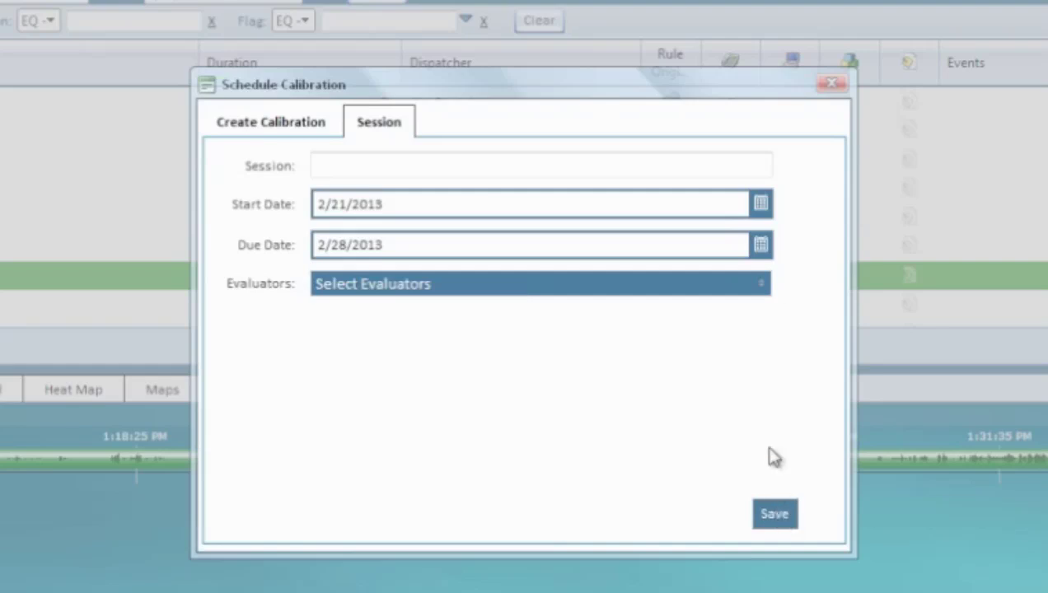
left_click(632, 171)
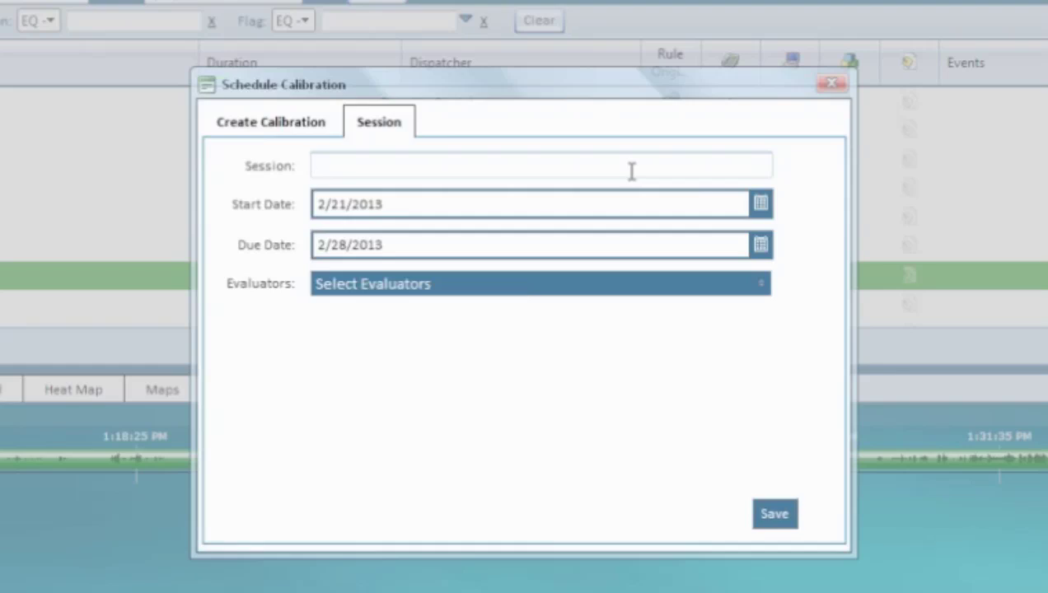
type("First session for Feb 2013 Calibration")
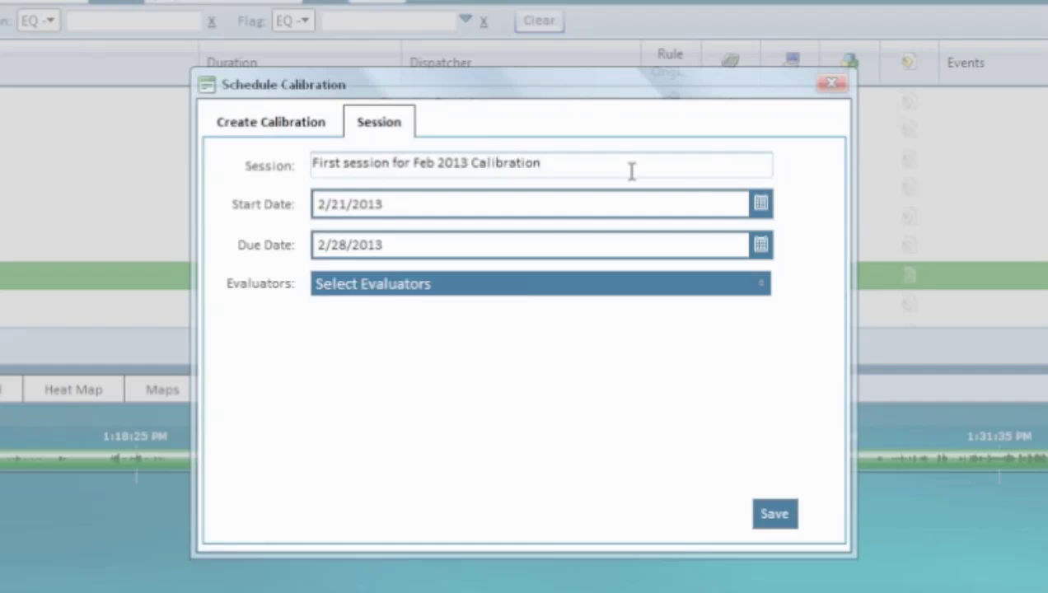
left_click(760, 247)
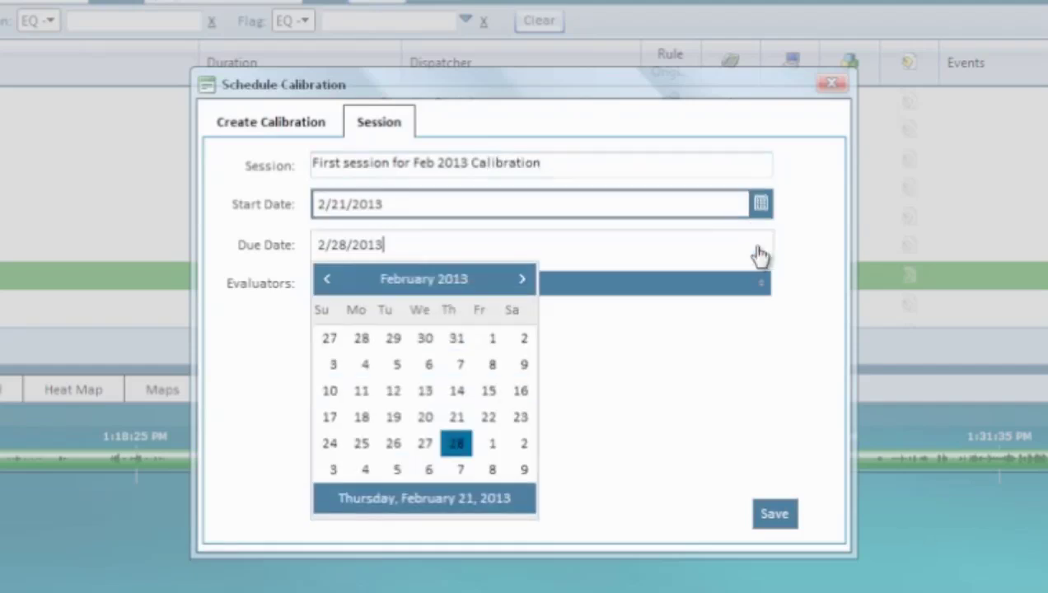
left_click(492, 445)
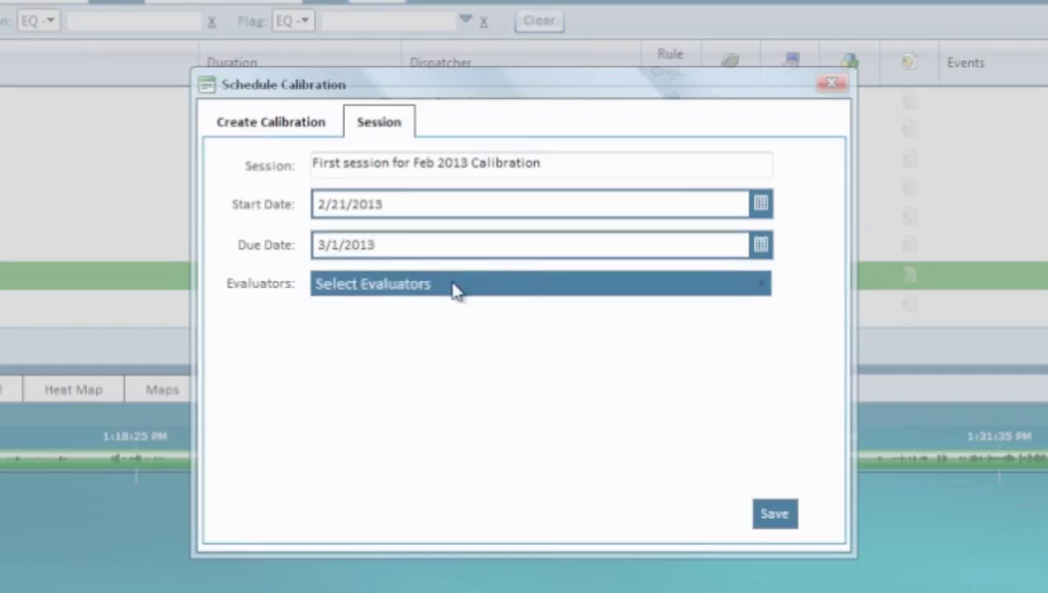
Step: Assign three evaluators to the session and save the calibration
left_click(725, 283)
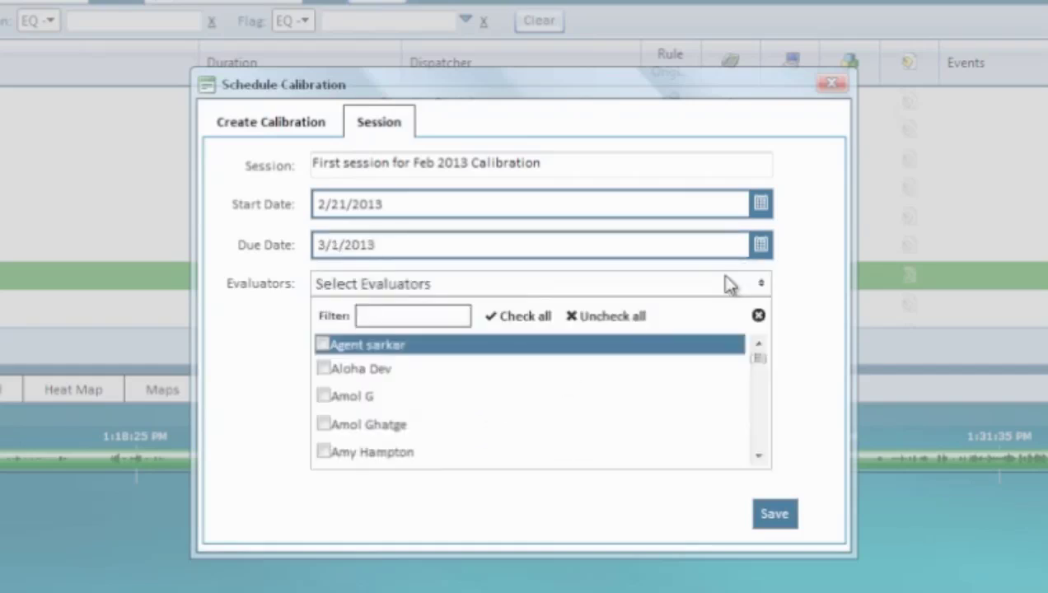
left_click(323, 456)
scroll(760, 402, "down", 2)
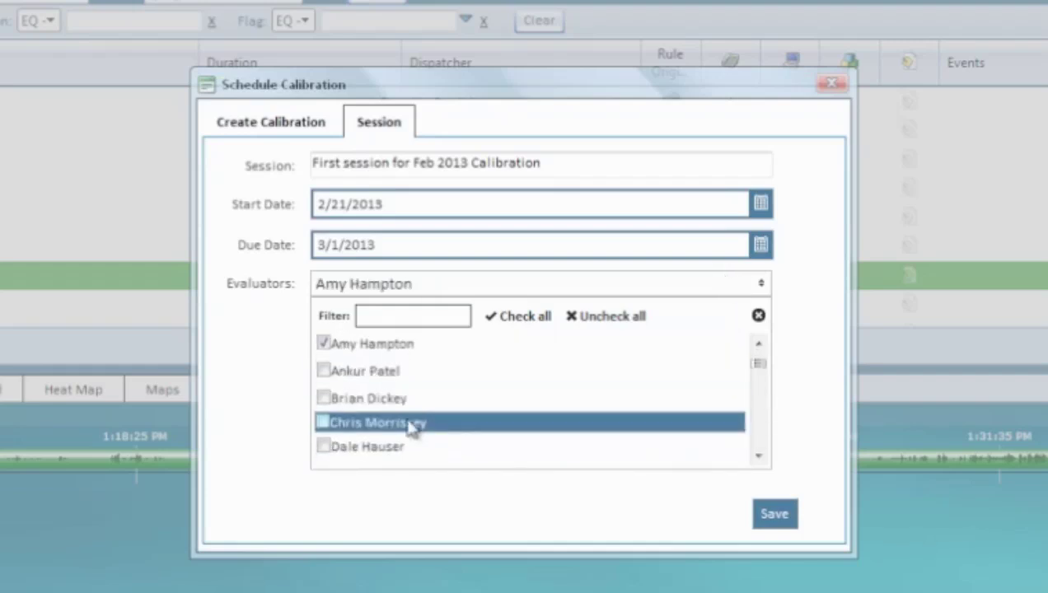
left_click(323, 423)
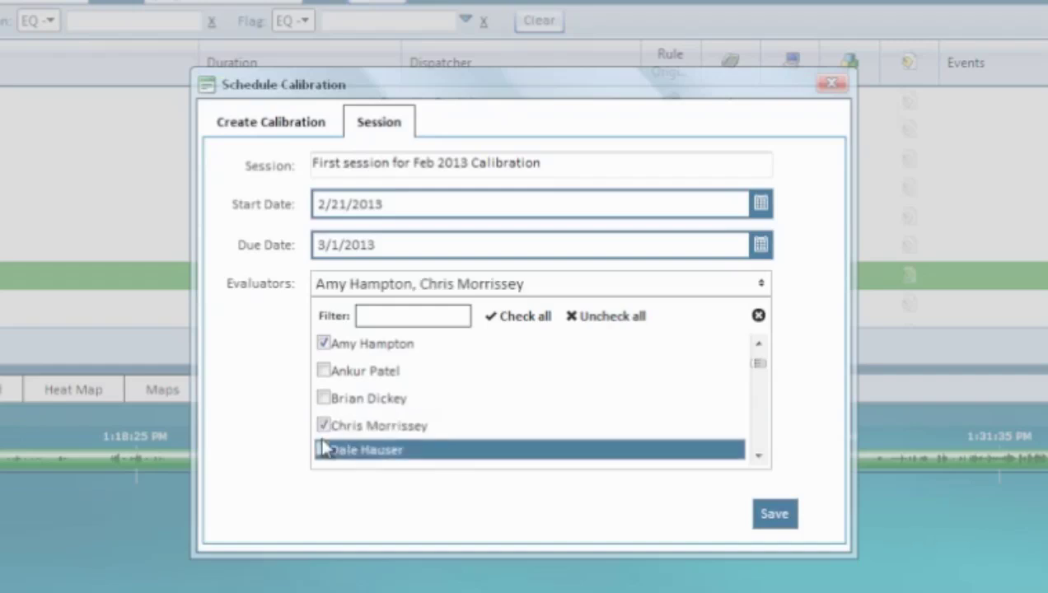
left_click(323, 449)
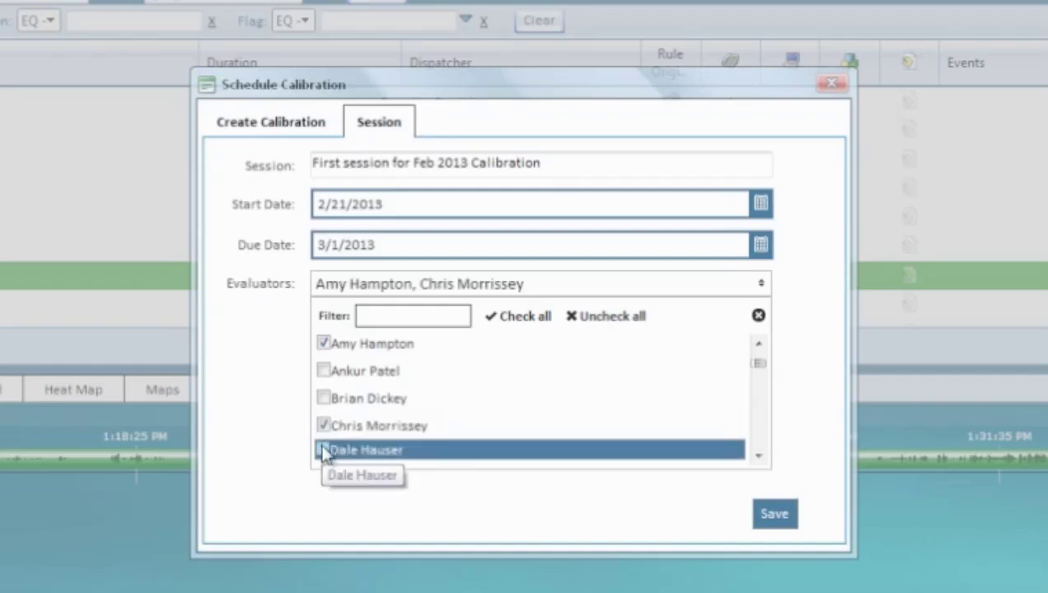
left_click(662, 515)
left_click(786, 518)
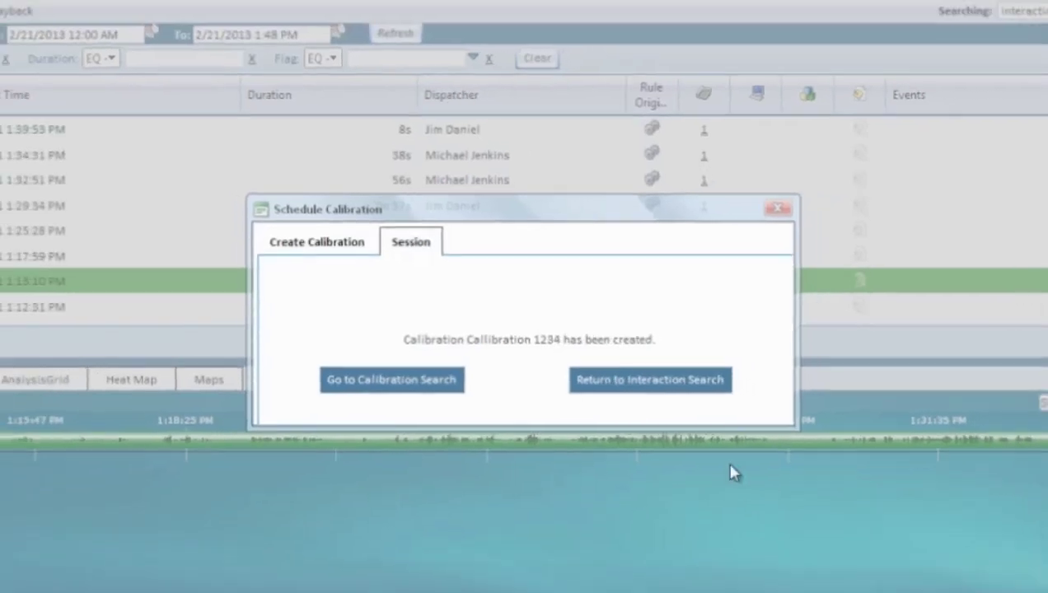
Step: Go from My VPI quality evaluation tasks to Search Calibrations and scroll down the calibration list
left_click(695, 398)
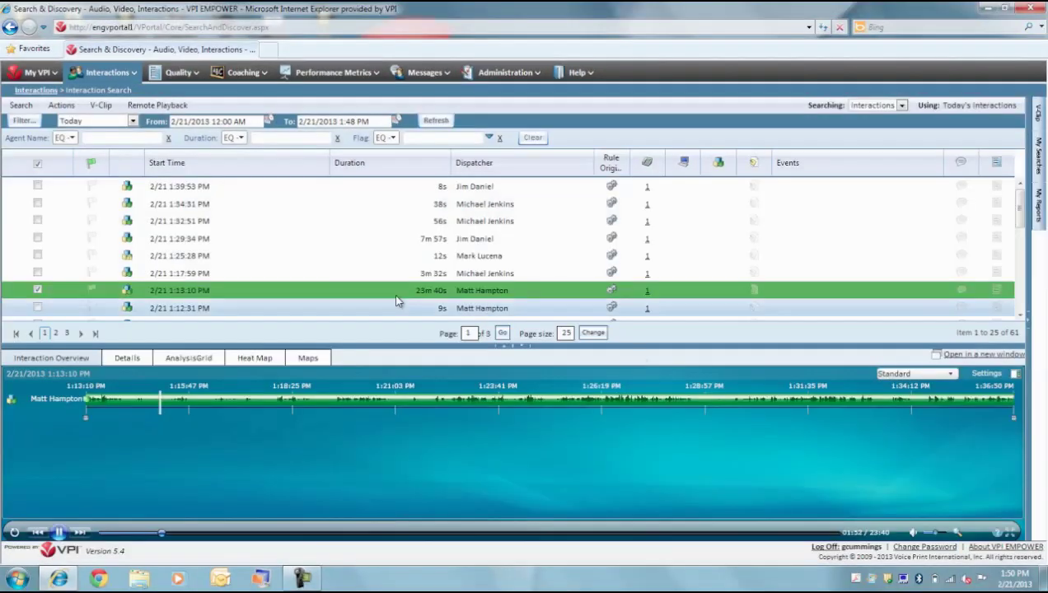
left_click(35, 74)
left_click(159, 113)
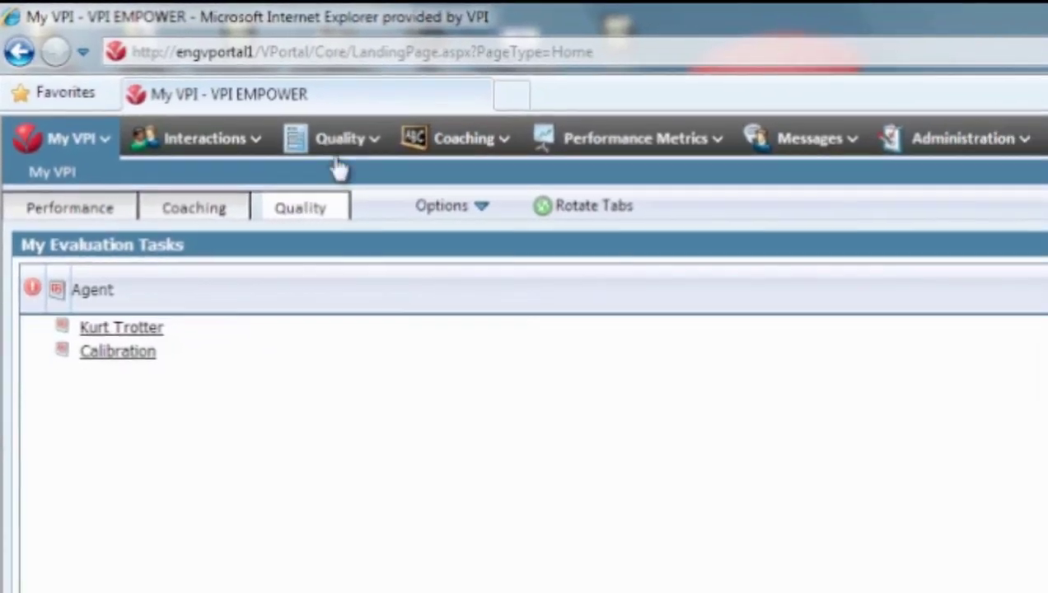
left_click(404, 164)
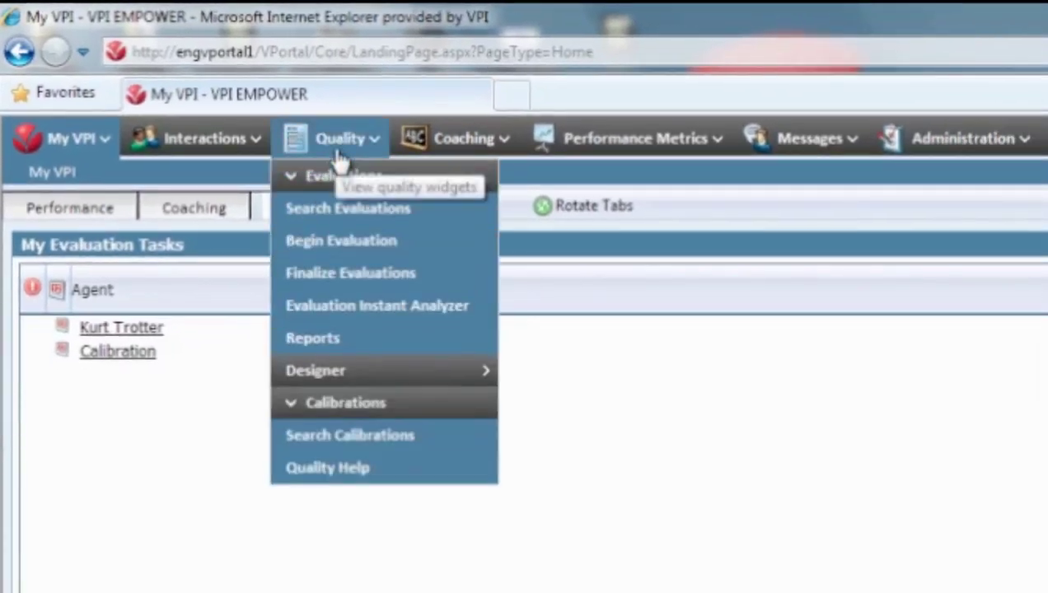
left_click(366, 436)
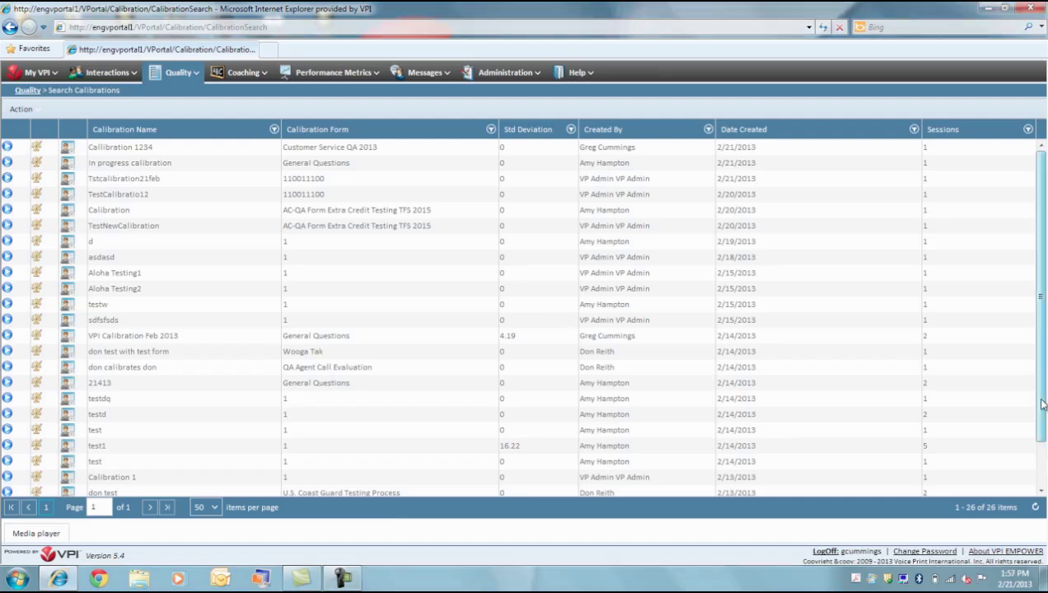
scroll(1040, 408, "down", 2)
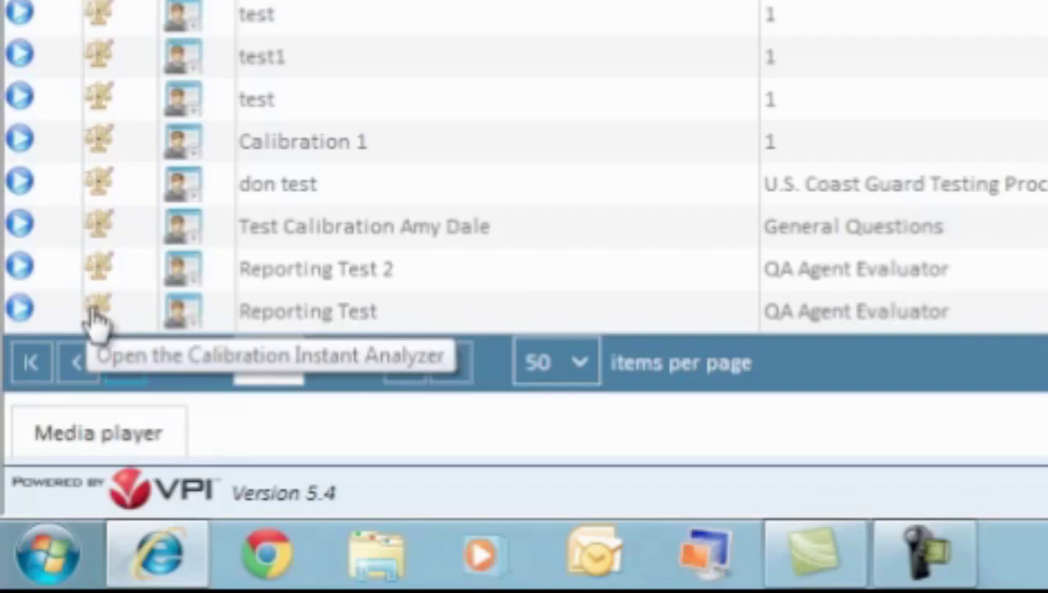
left_click(37, 482)
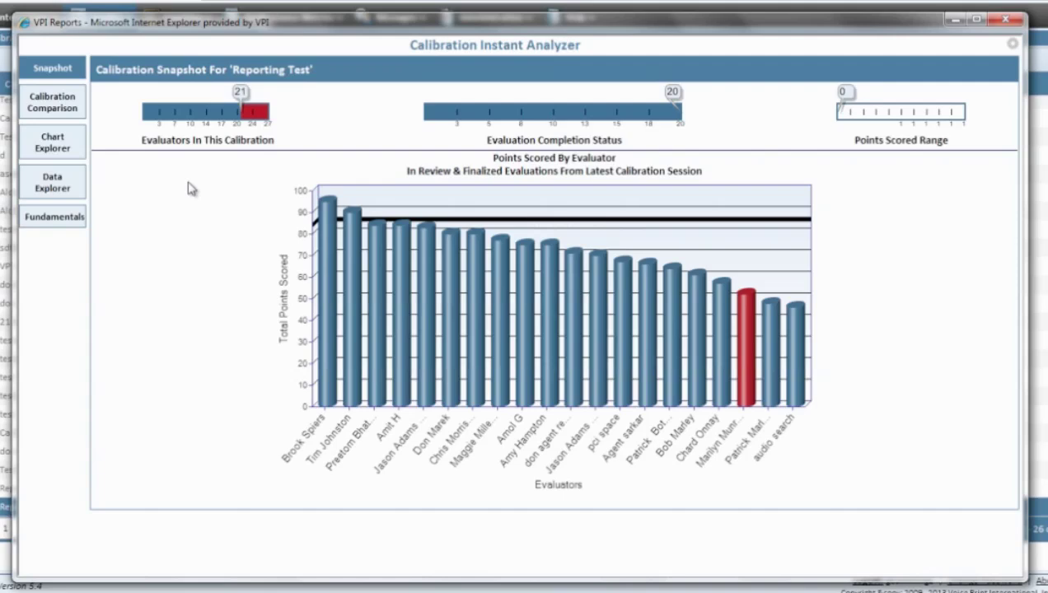
mouse_move(425, 266)
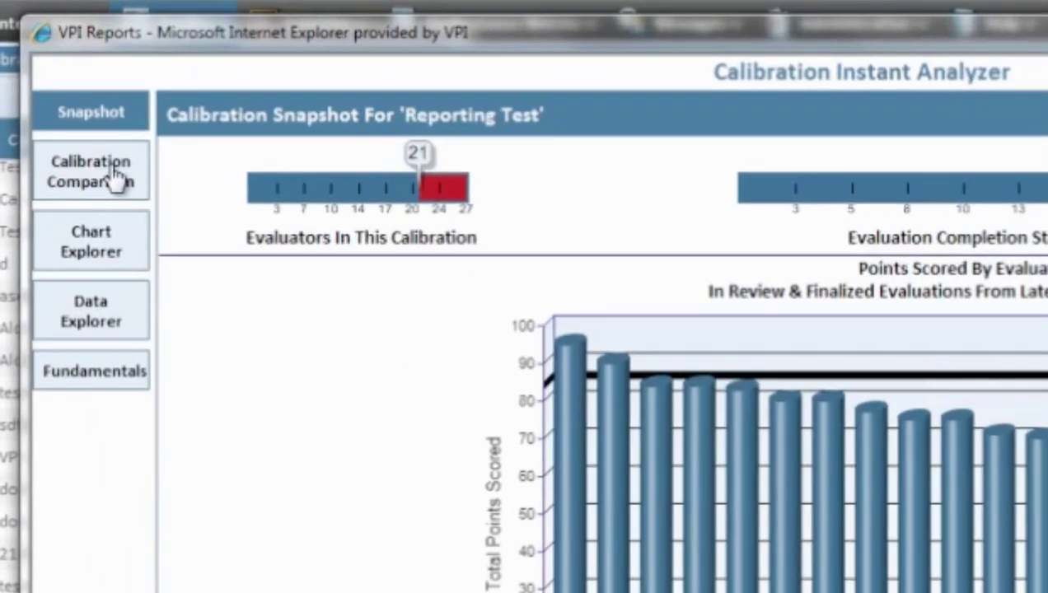
Step: Compare the Reporting Test sessions by Question, then move on to Chart Explorer
left_click(117, 178)
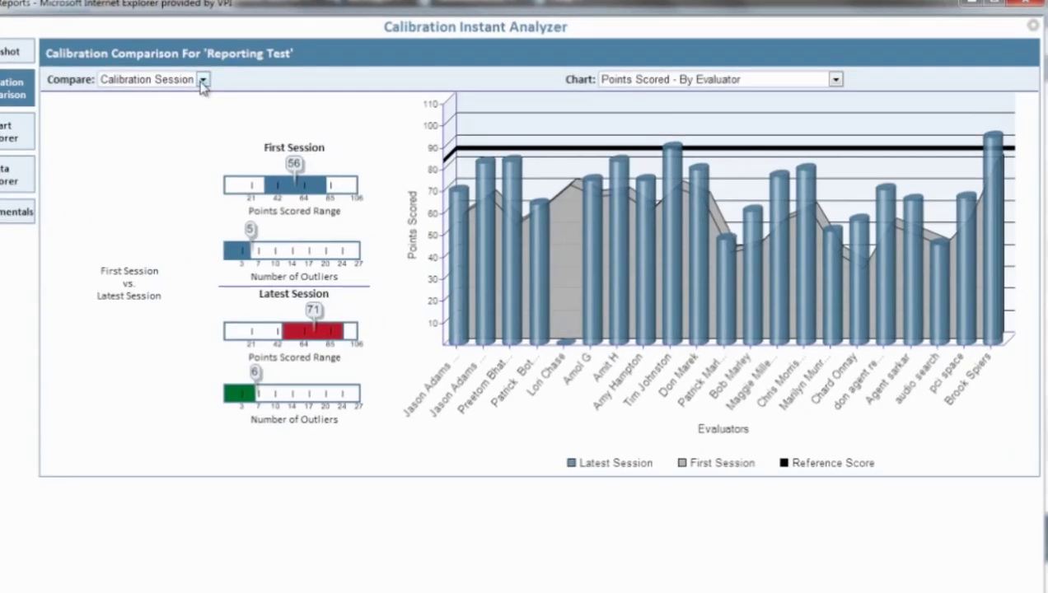
left_click(252, 97)
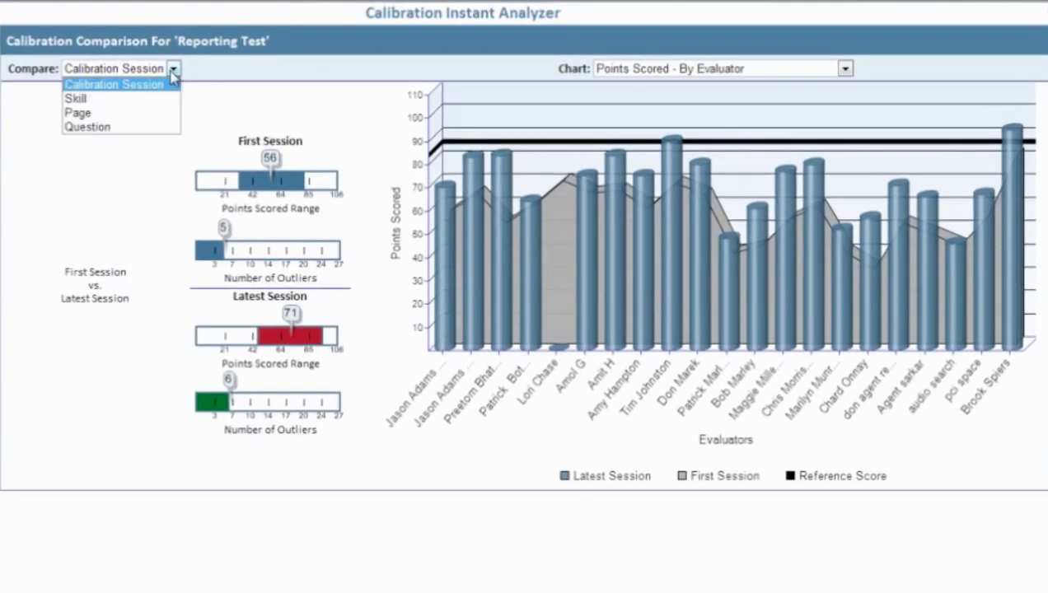
left_click(139, 128)
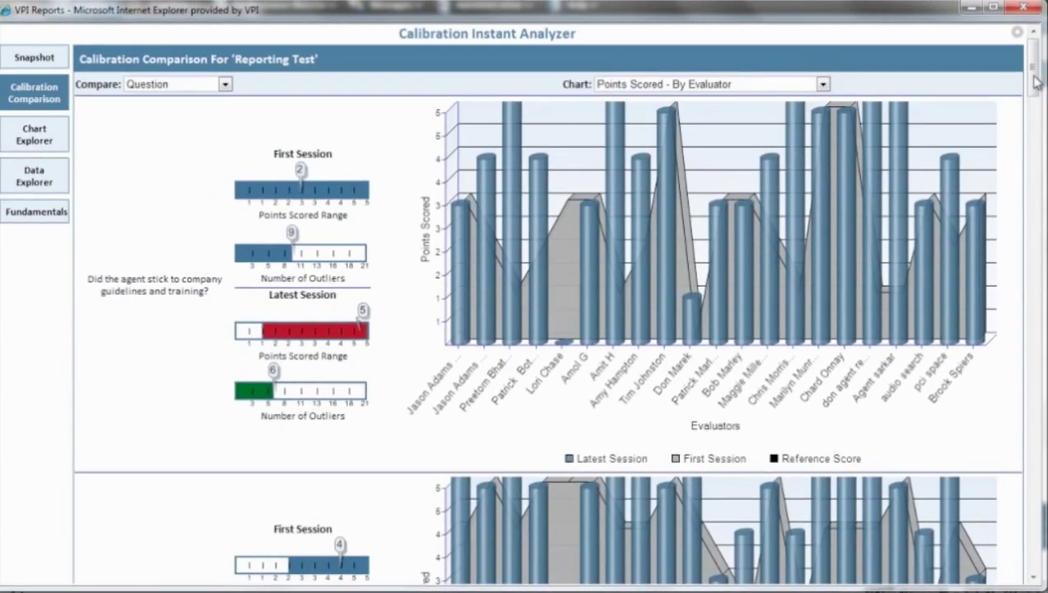
left_click_drag(1036, 82, 986, 71)
left_click(45, 140)
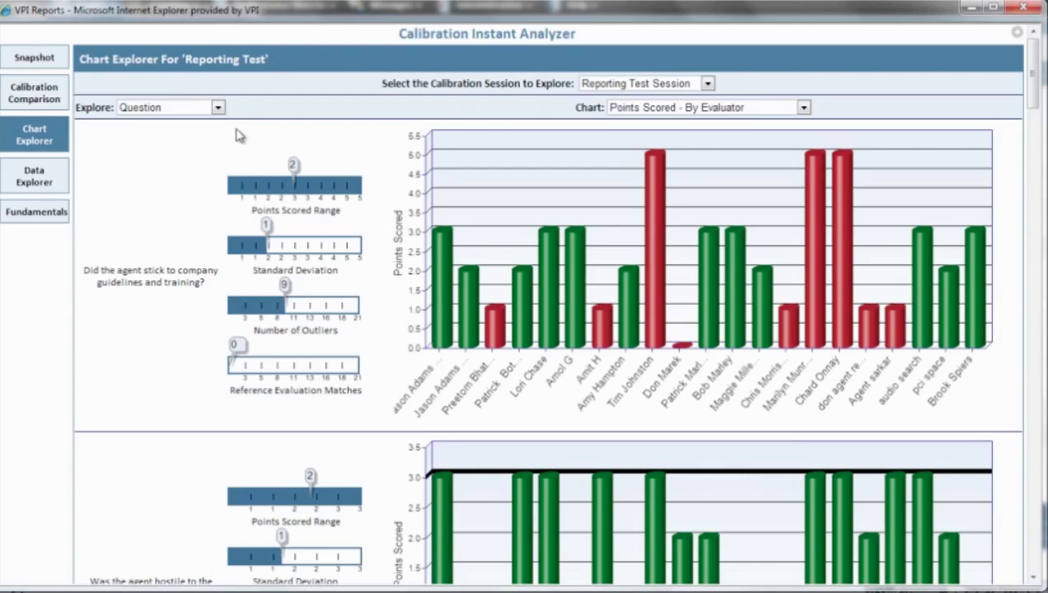
Step: Chart Points Scored - Core Results & Outliers explored by Skill, then move to Data Explorer
left_click(803, 110)
left_click(783, 135)
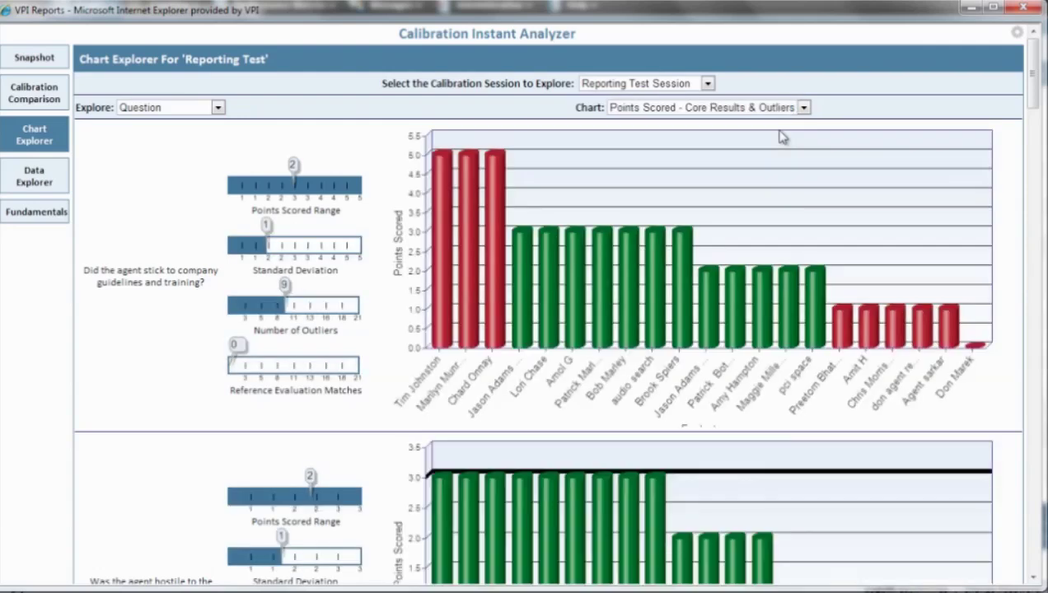
left_click(218, 109)
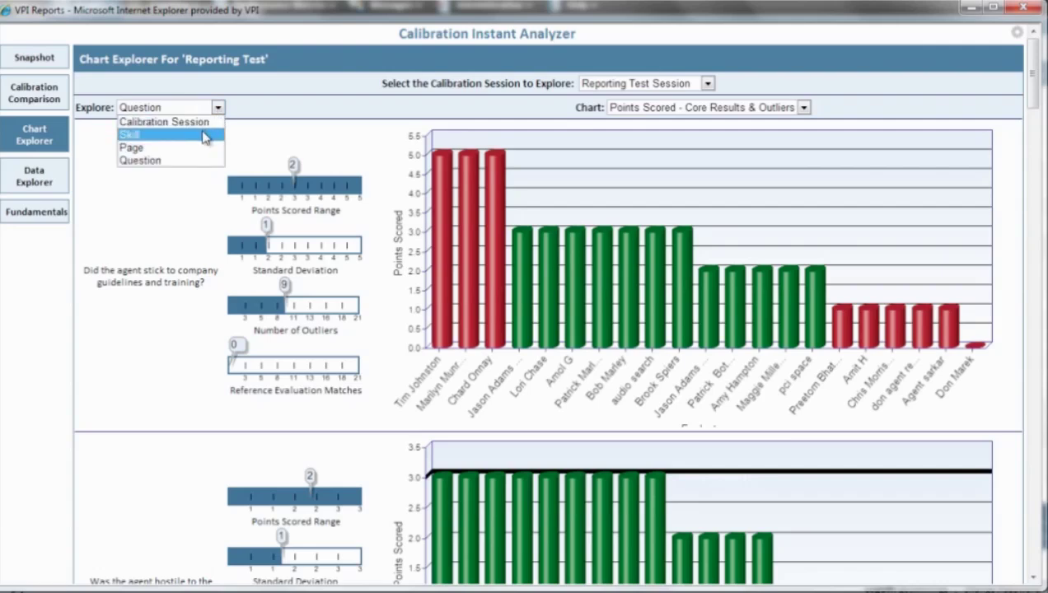
left_click(203, 135)
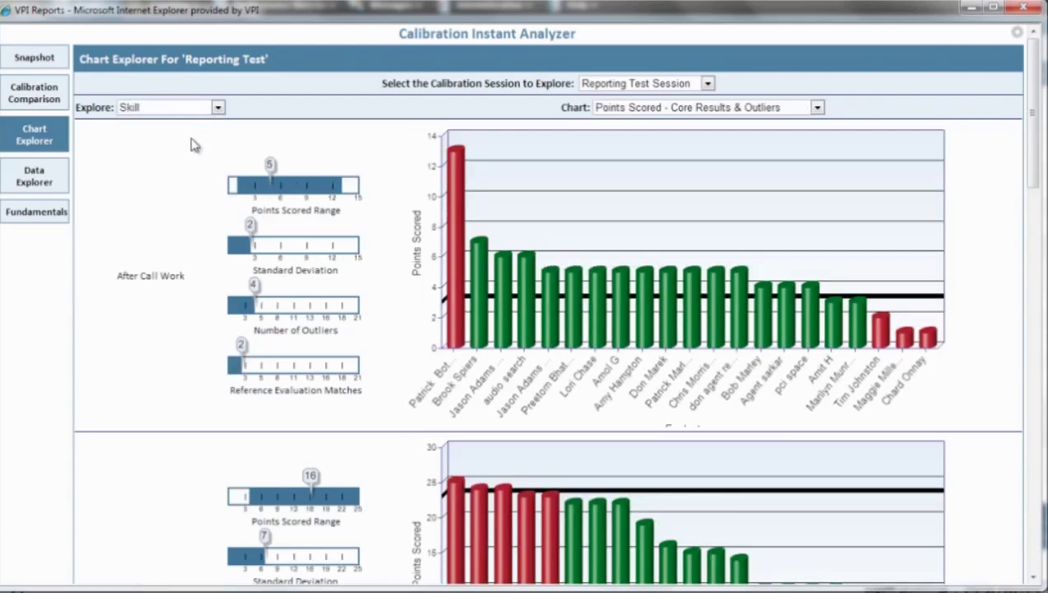
left_click(48, 179)
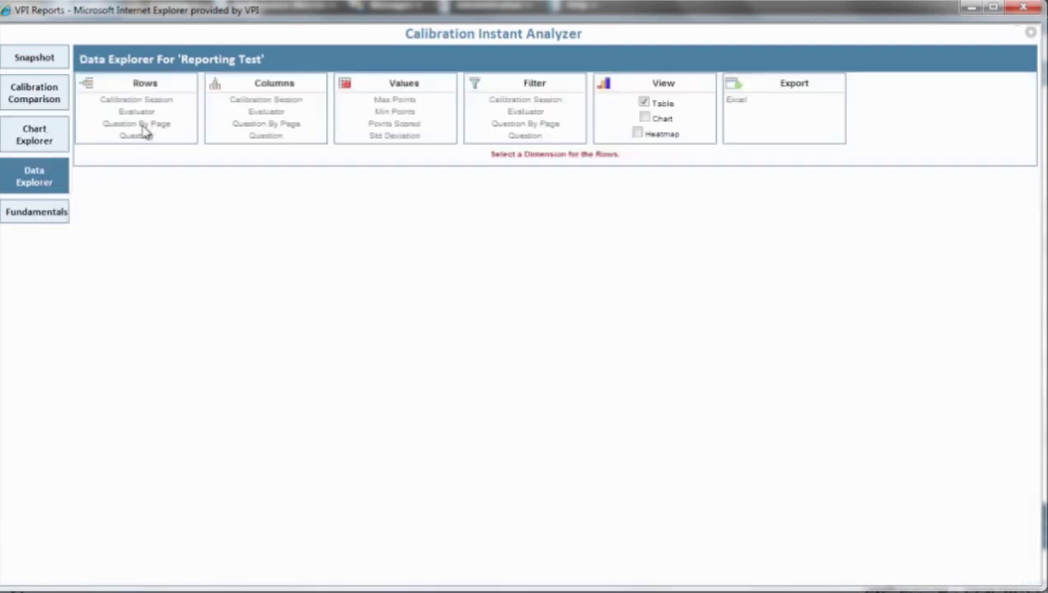
Step: Tabulate Points Scored by Calibration Session rows and Question columns, with a chart shown
left_click(152, 100)
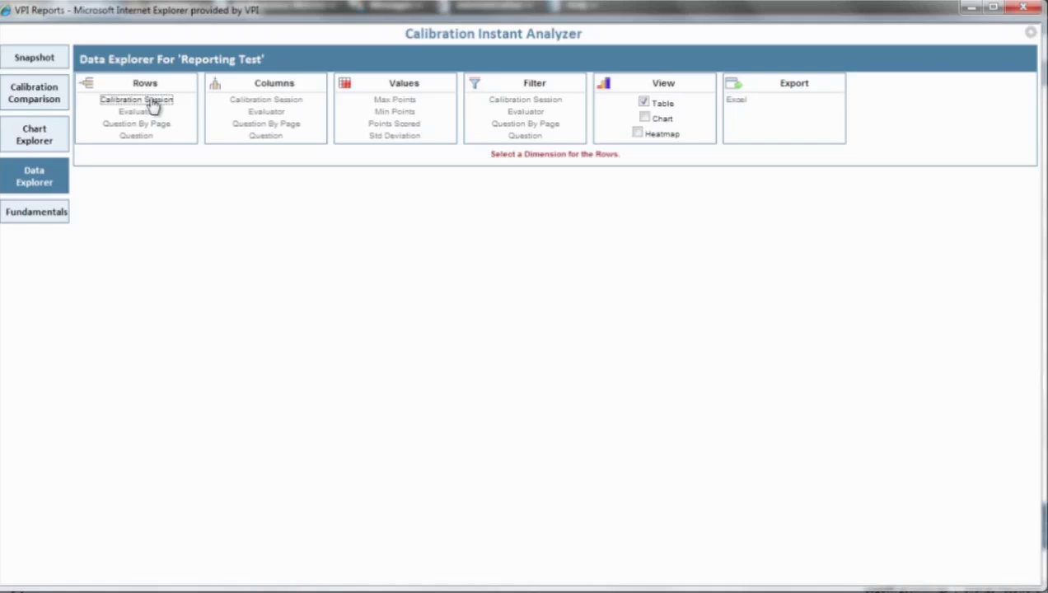
left_click(265, 136)
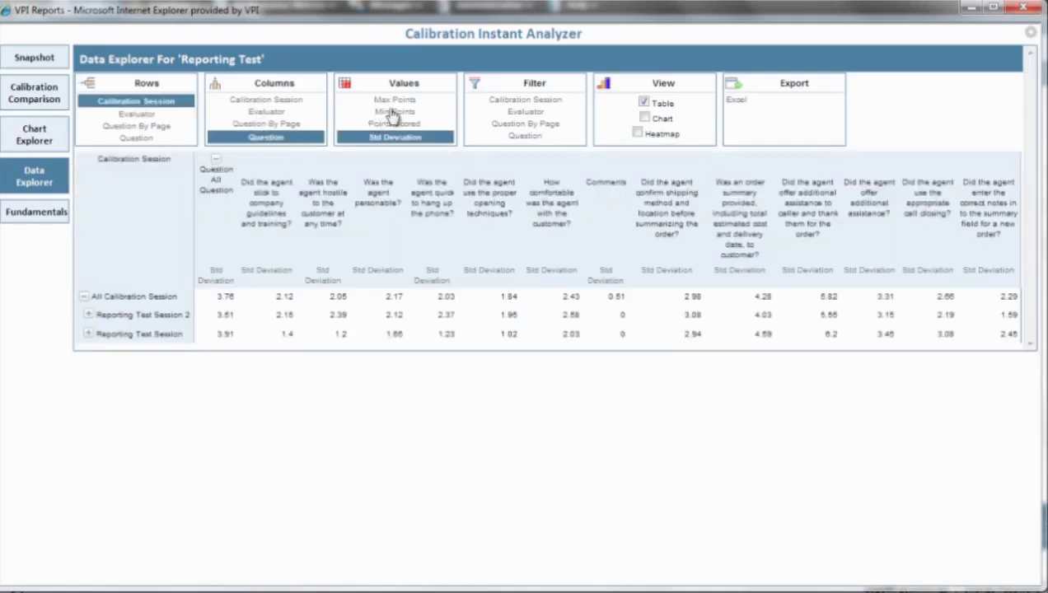
left_click(390, 125)
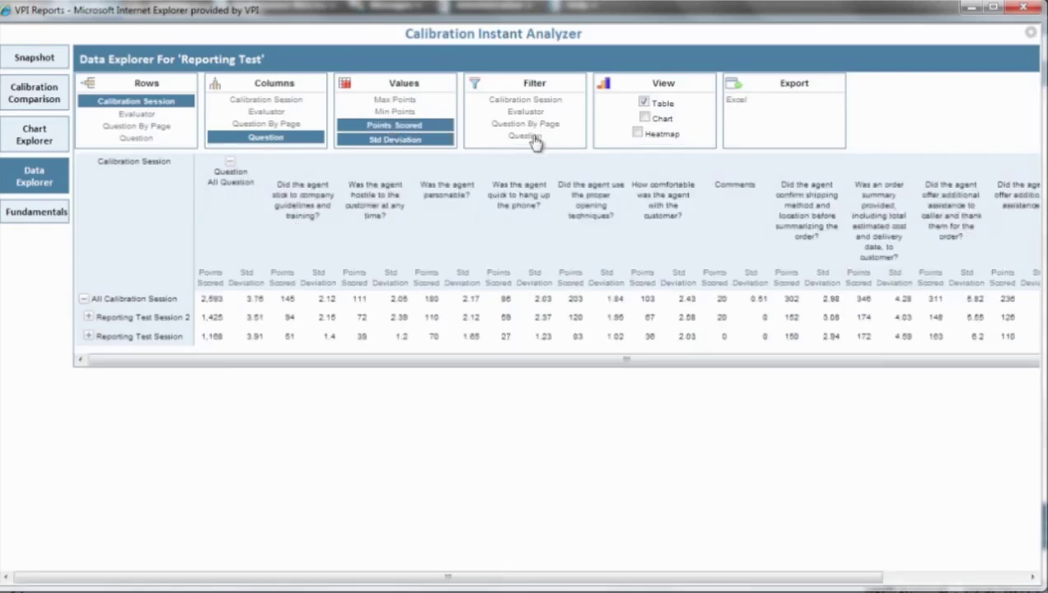
left_click(646, 118)
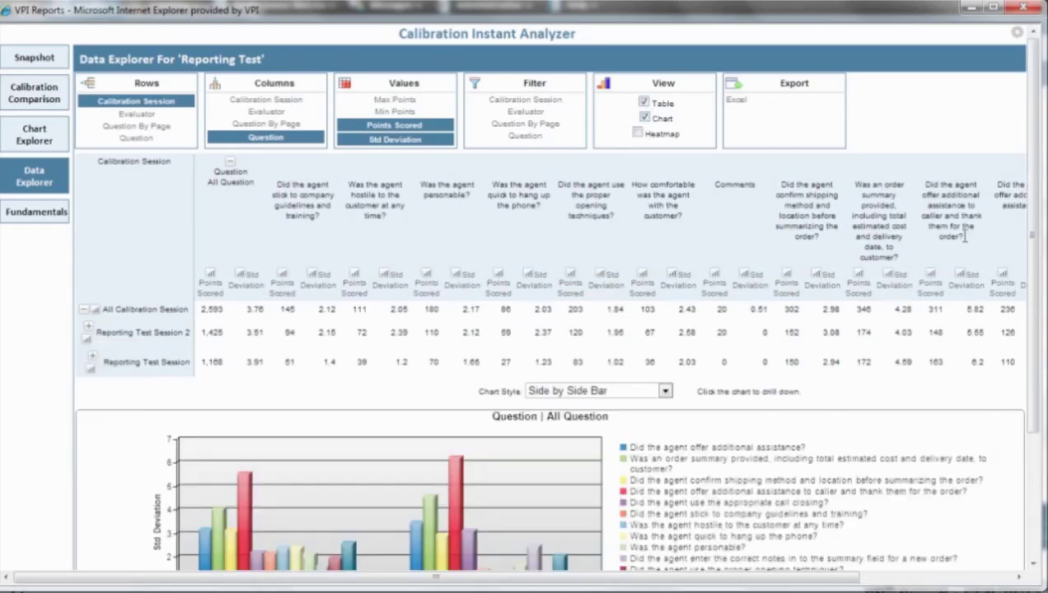
scroll(1035, 306, "down", 3)
scroll(1032, 452, "up", 3)
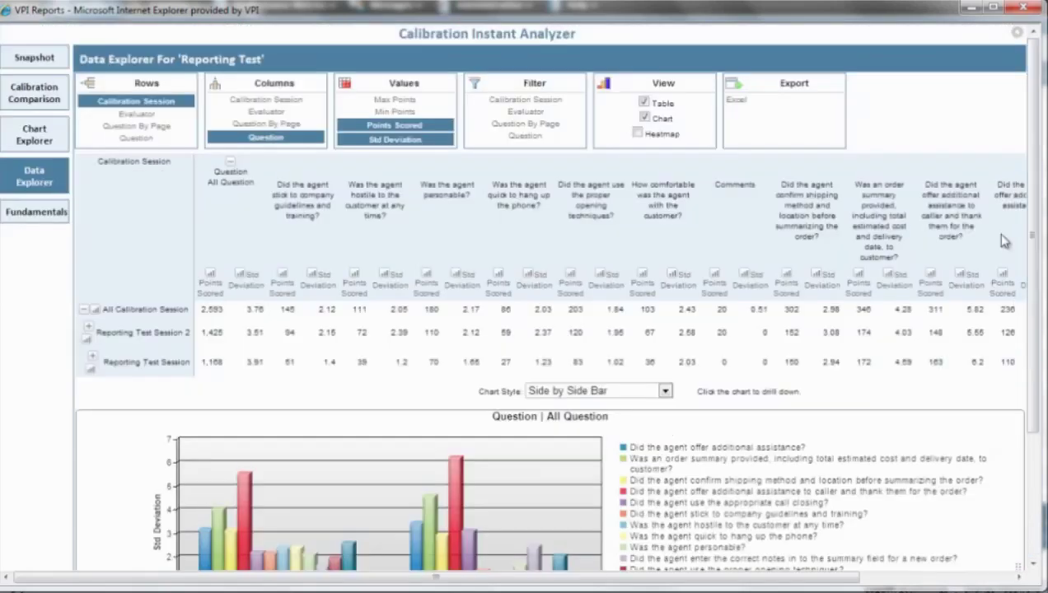
Step: Export the analysis to Excel, then cancel the file save
left_click(736, 100)
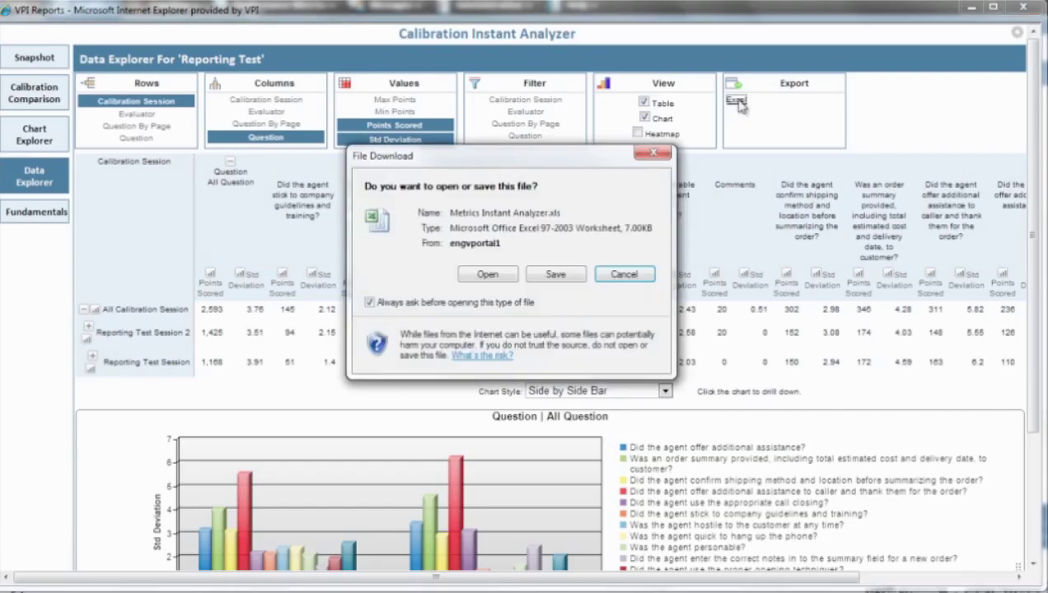
left_click(559, 274)
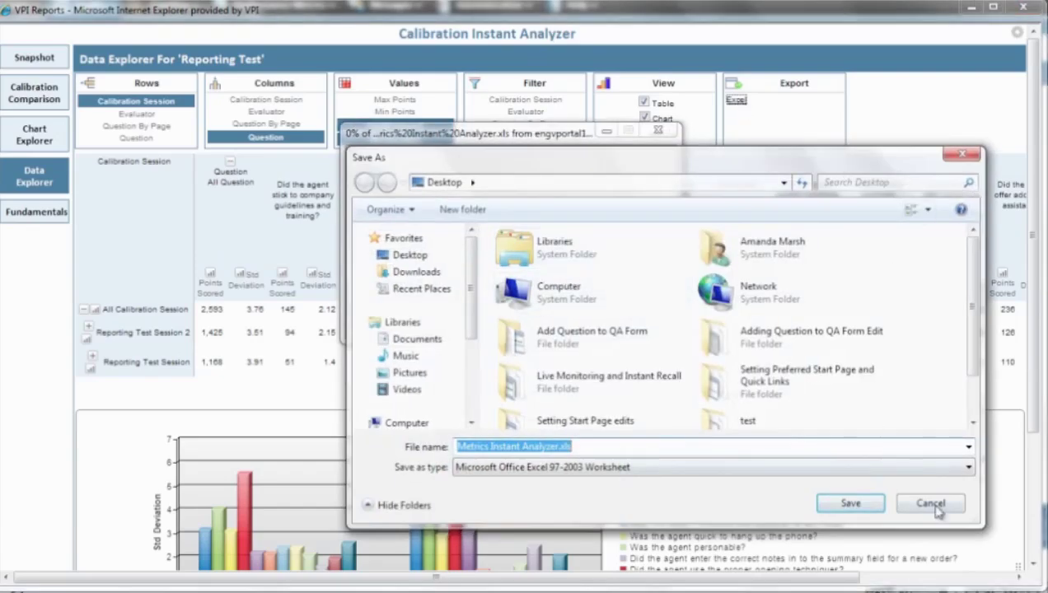
left_click(936, 510)
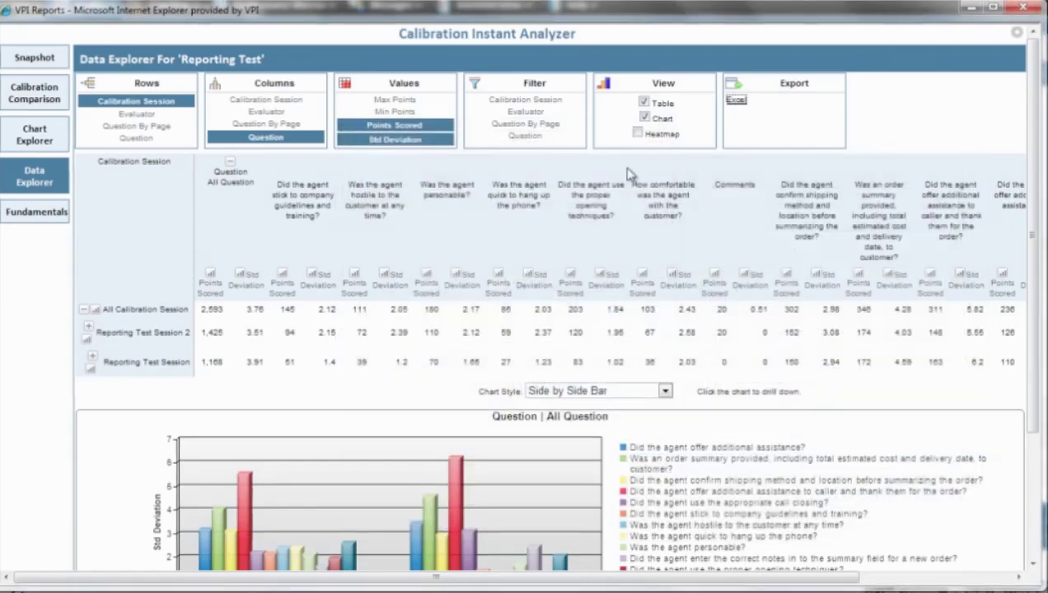